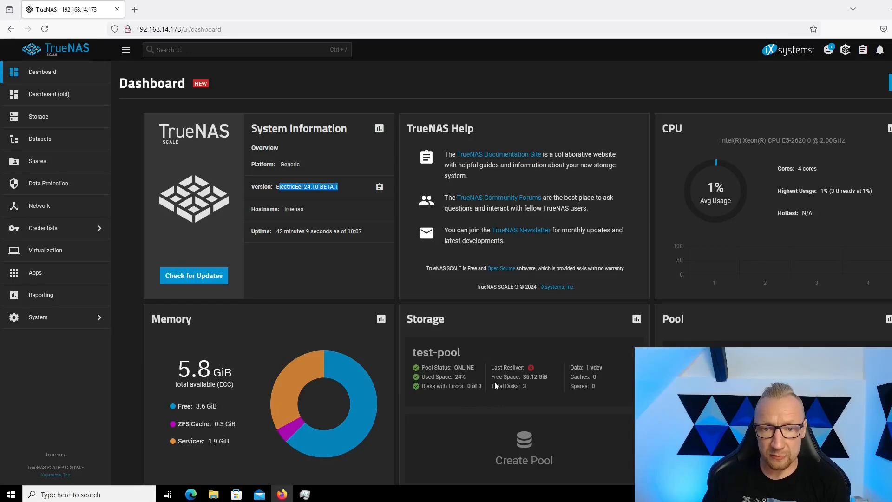
Check test-pool's free space on the dashboard, and its data vdev layout and usable capacity on the storage page.
mouse_move(523, 377)
mouse_down()
mouse_move(537, 377)
mouse_move(532, 385)
mouse_up()
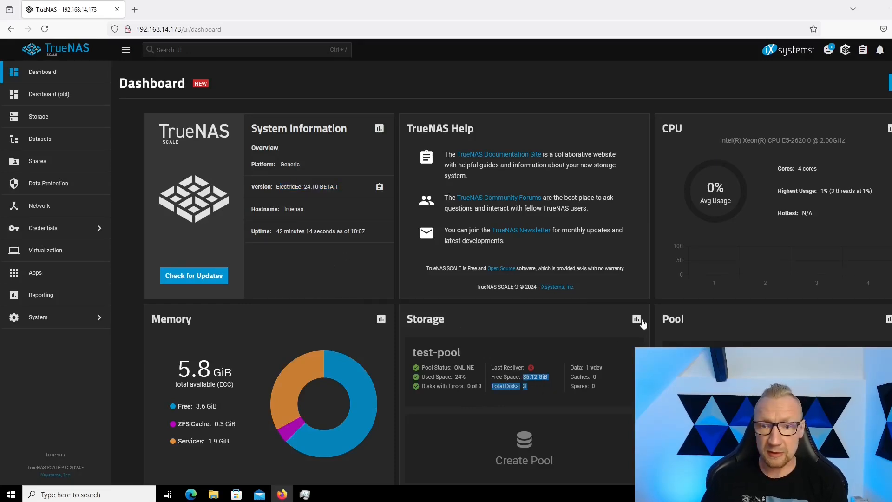
click(48, 120)
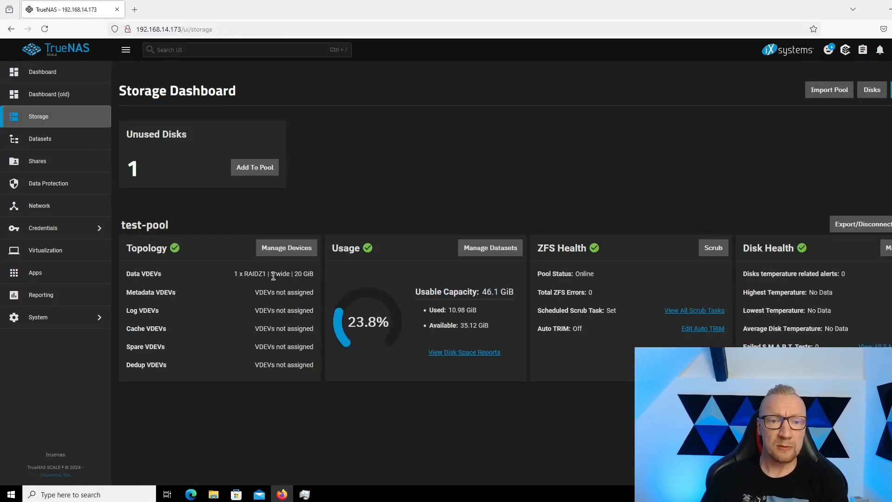
drag(272, 276, 318, 279)
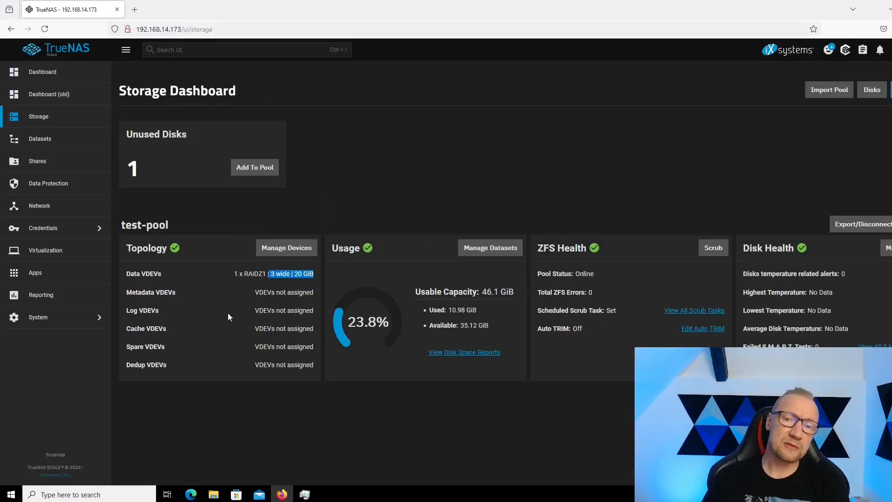
drag(482, 292, 514, 292)
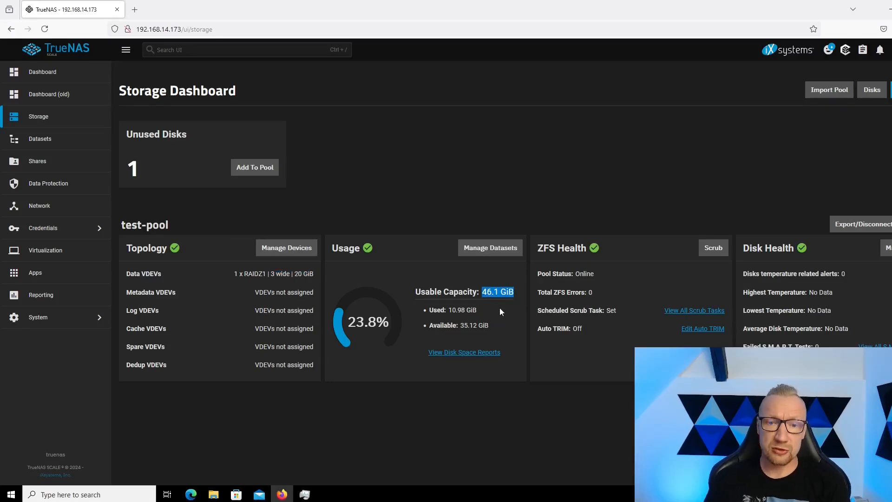
Switch to File Explorer, check the capacity and files of the smb (Z:) network drive, and return to TrueNAS.
click(213, 495)
click(266, 460)
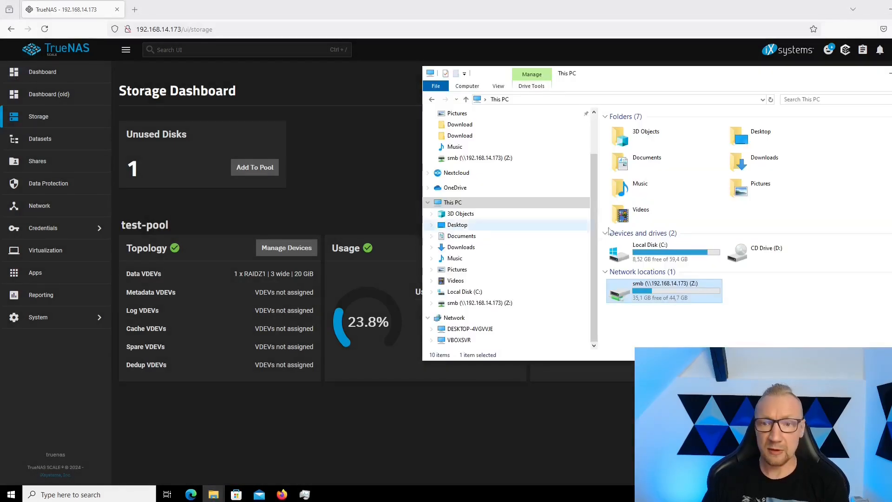
click(686, 328)
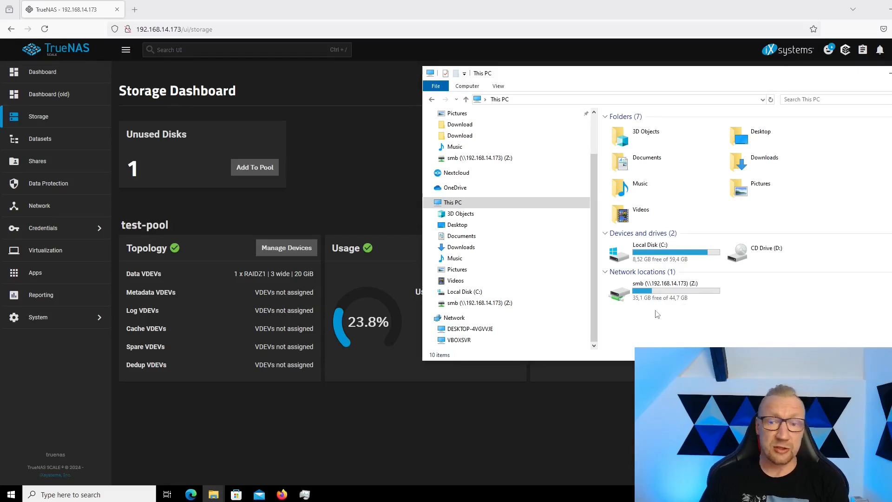
double_click(650, 289)
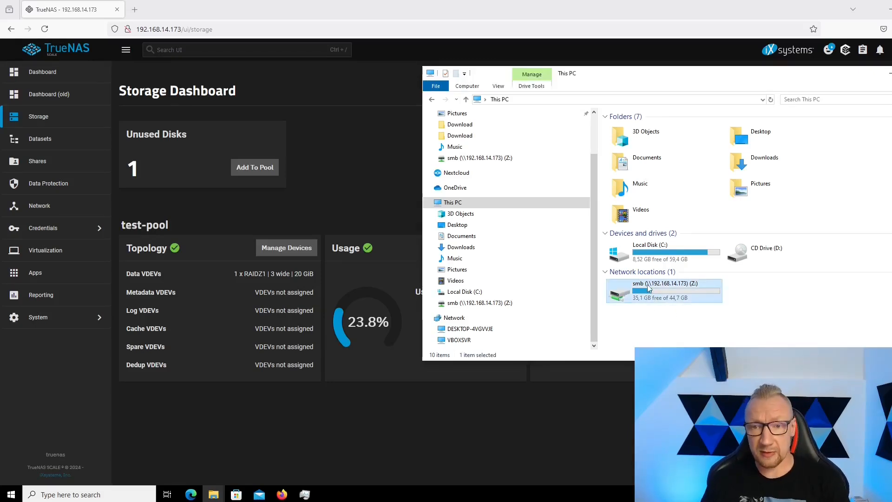
click(432, 99)
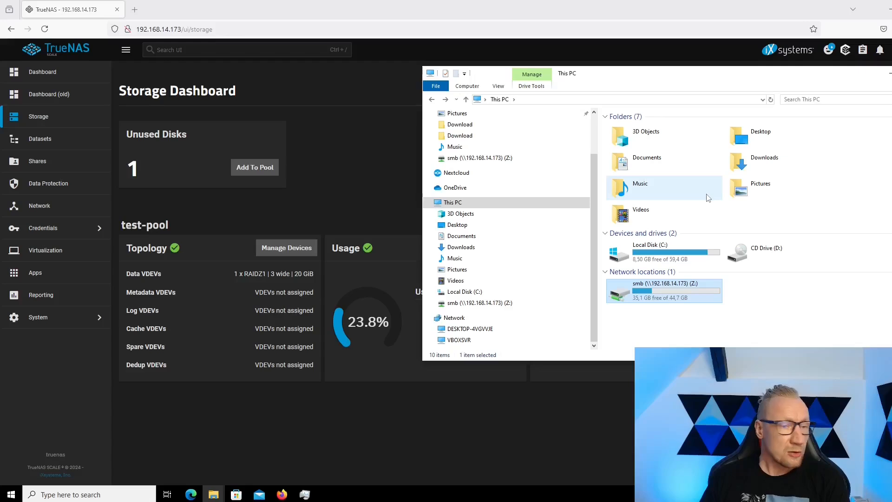
click(381, 158)
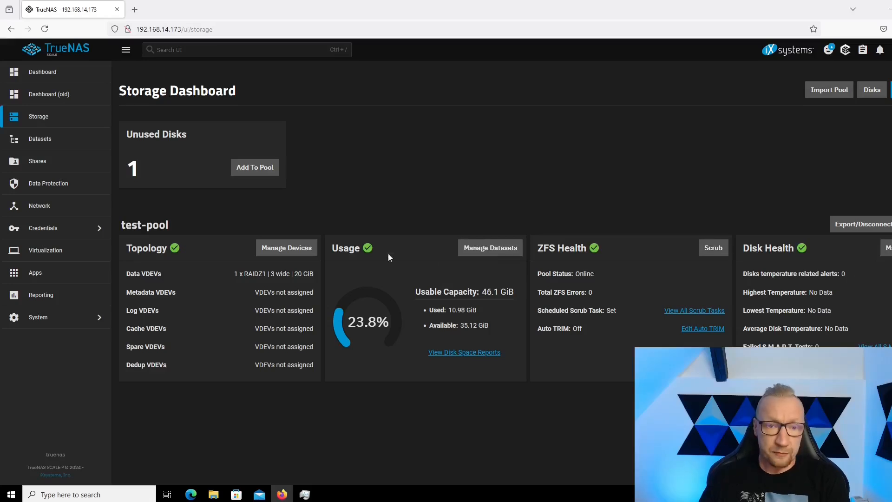
Open the device list of test-pool, expand the RAIDZ1 data vdev to show its disks, and select the vdev.
click(298, 253)
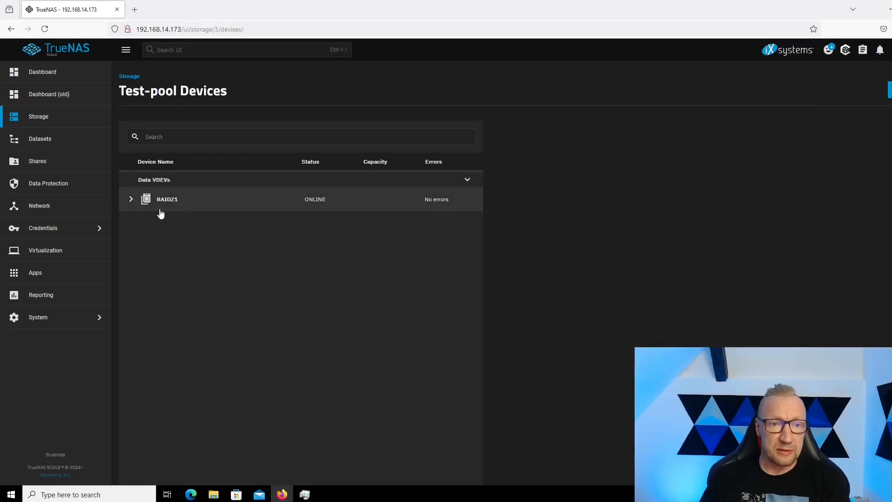
click(131, 199)
click(227, 227)
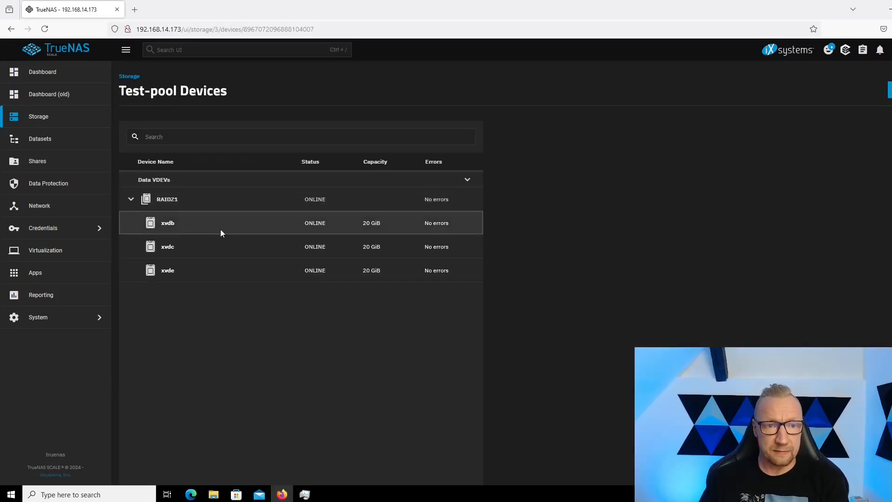
click(219, 251)
click(210, 208)
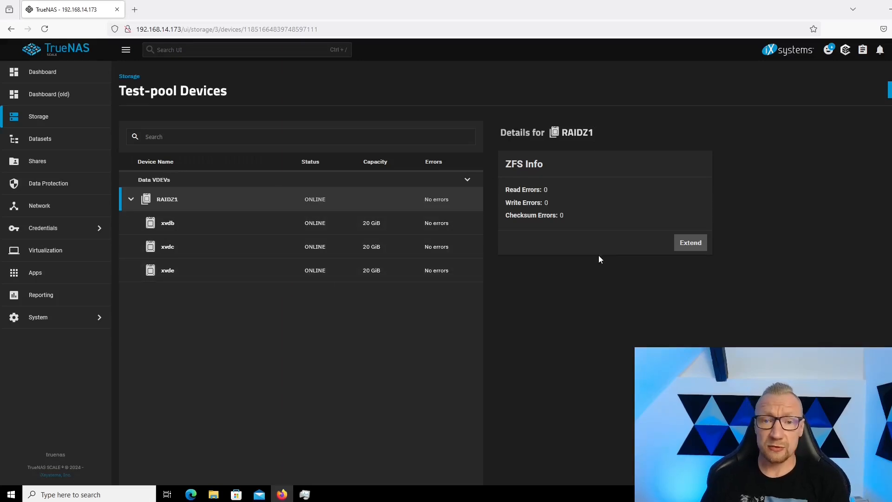
Extend the RAIDZ1 vdev with the new disk xvdf (20 GiB), allowing non-unique serialed disks.
click(697, 243)
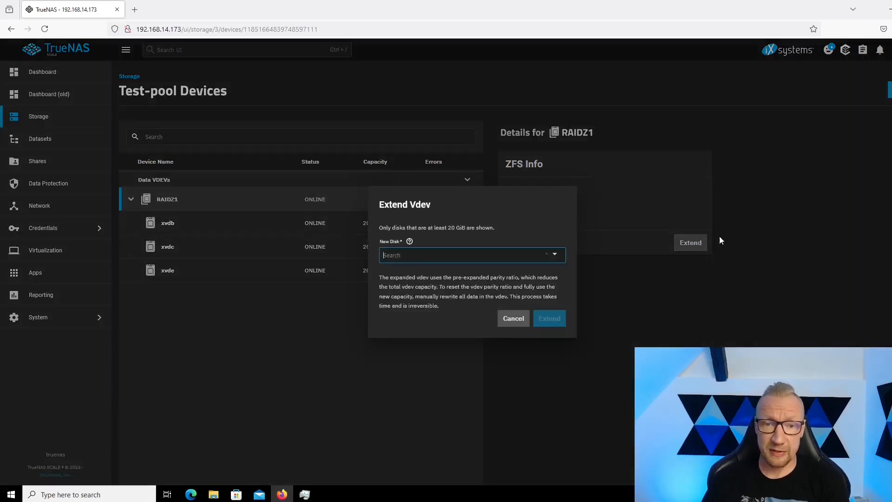
click(457, 266)
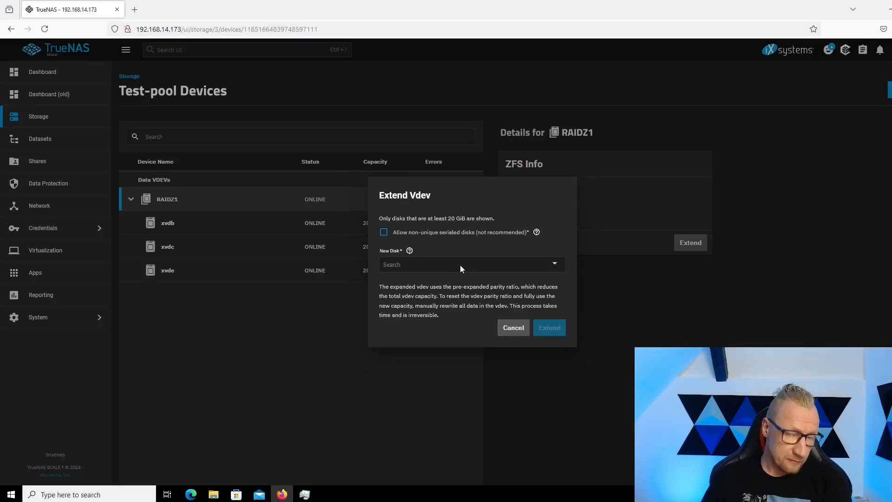
click(384, 233)
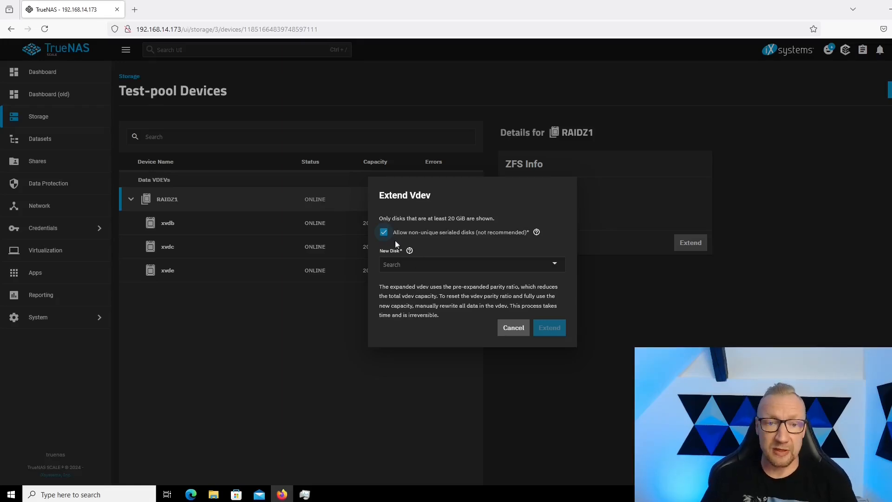
click(426, 265)
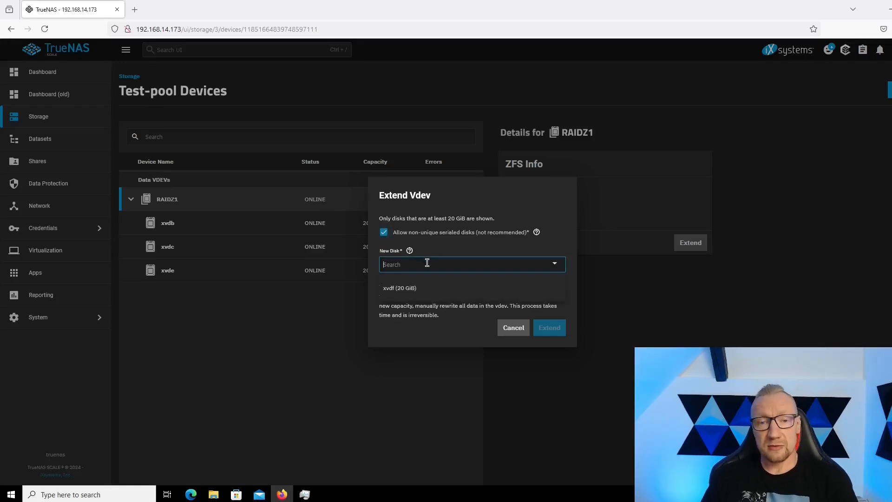
click(418, 289)
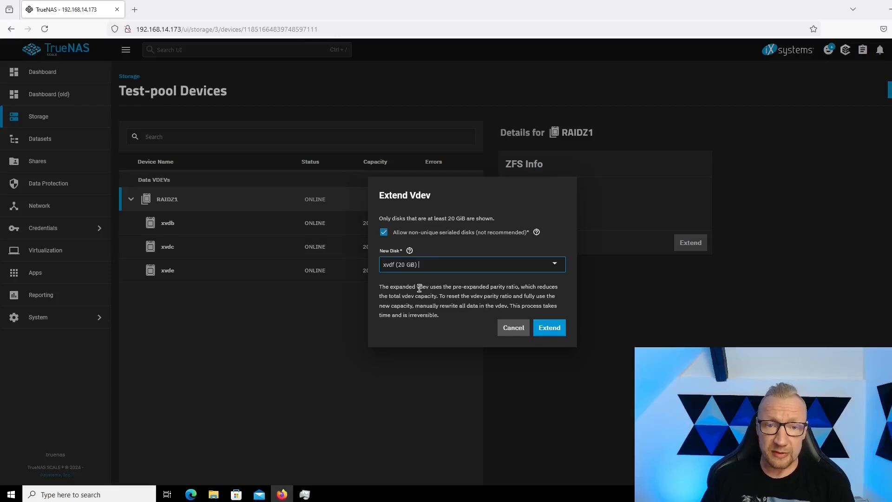
click(551, 328)
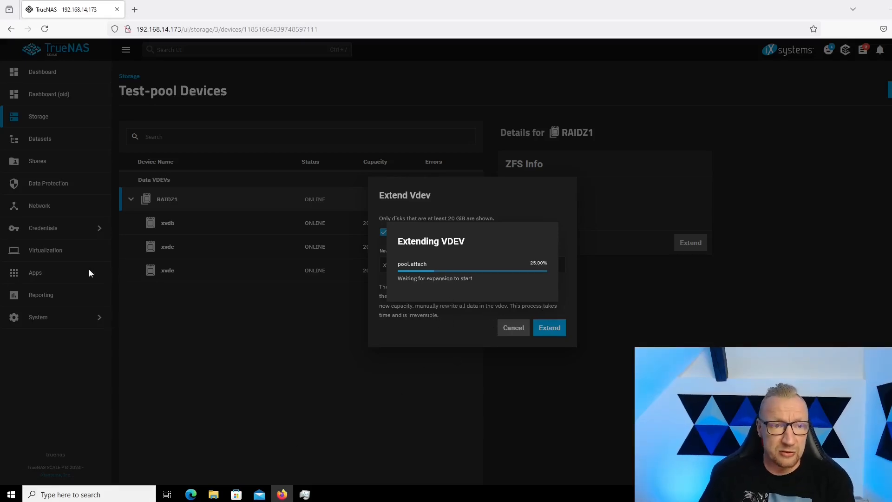
Switch to the terminal and monitor the raidz1-0 expansion progress, remaining time and member disks in the test-pool status.
click(1, 232)
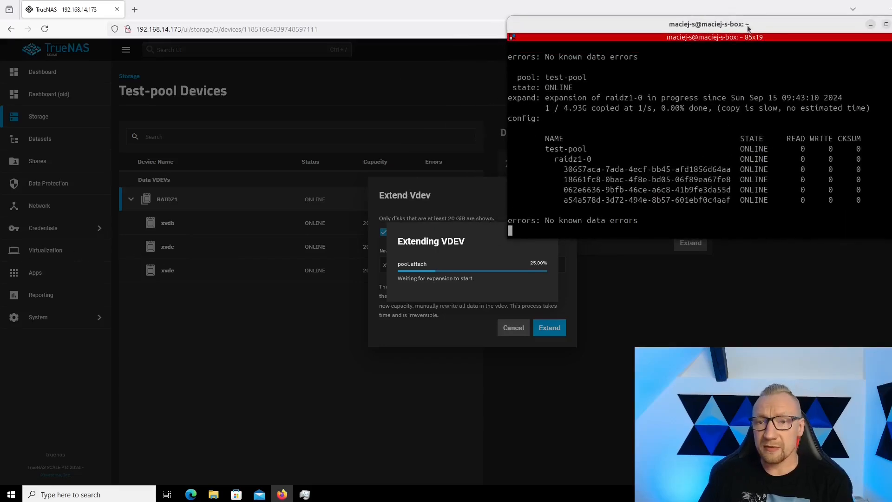
drag(740, 28, 737, 61)
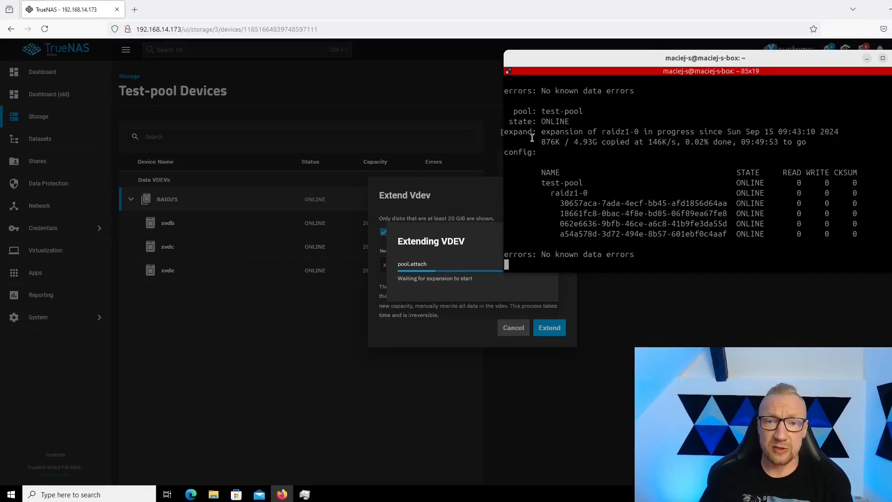
drag(540, 134, 611, 140)
drag(560, 201, 725, 234)
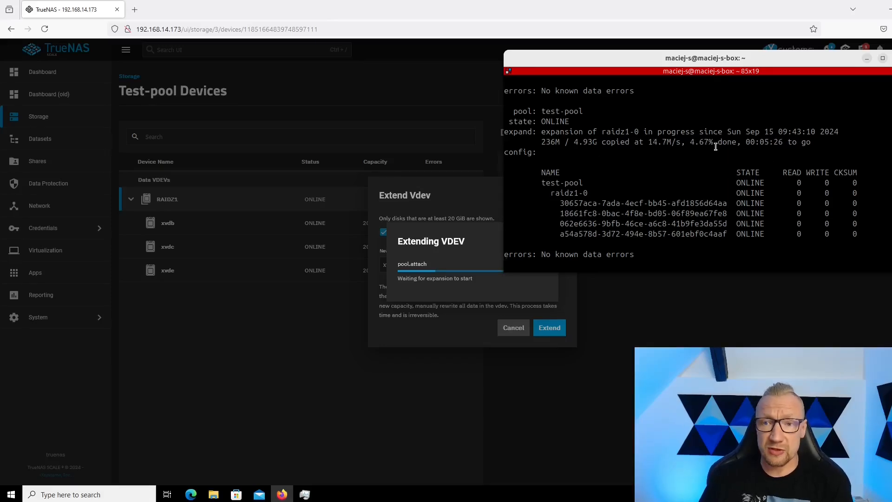
drag(746, 142, 809, 146)
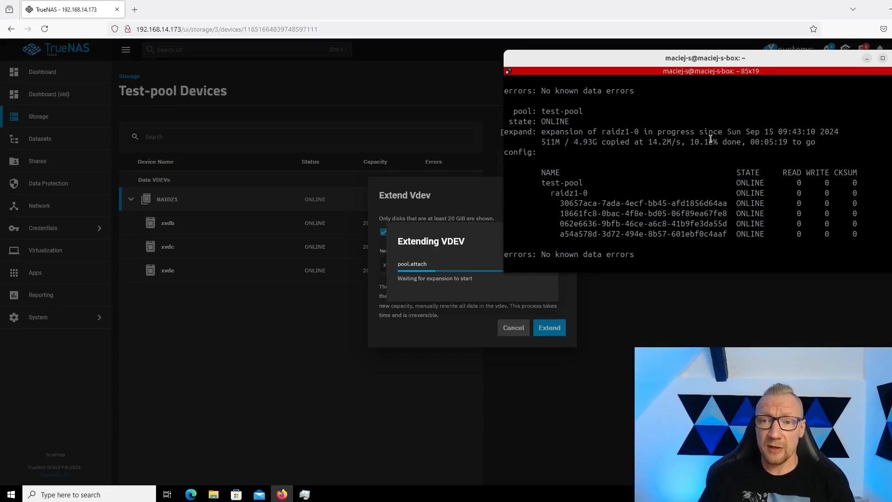
drag(541, 132, 616, 142)
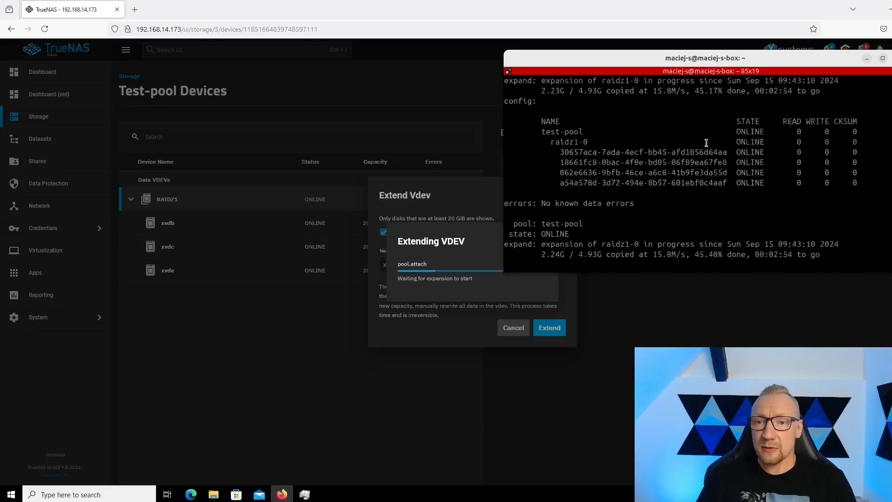
drag(790, 153, 682, 143)
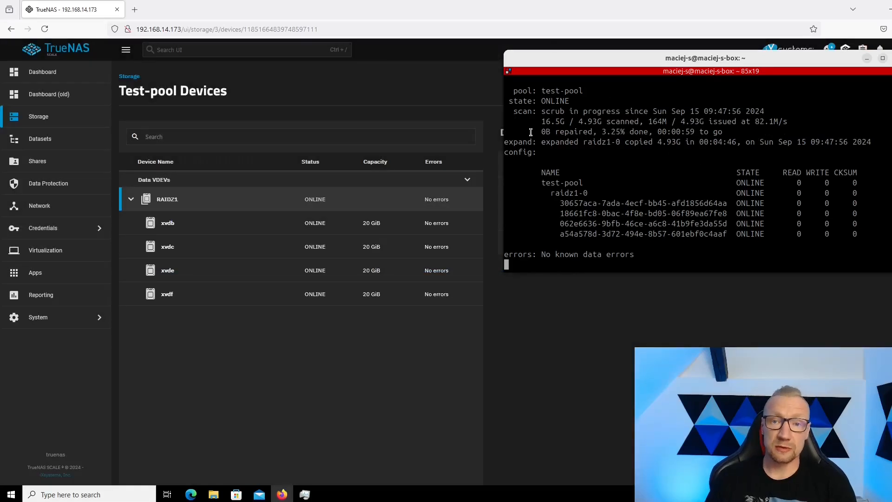
Examine the raidz1-0 expansion result and the scrub progress in the terminal, and return to the TrueNAS device list.
drag(541, 143, 815, 143)
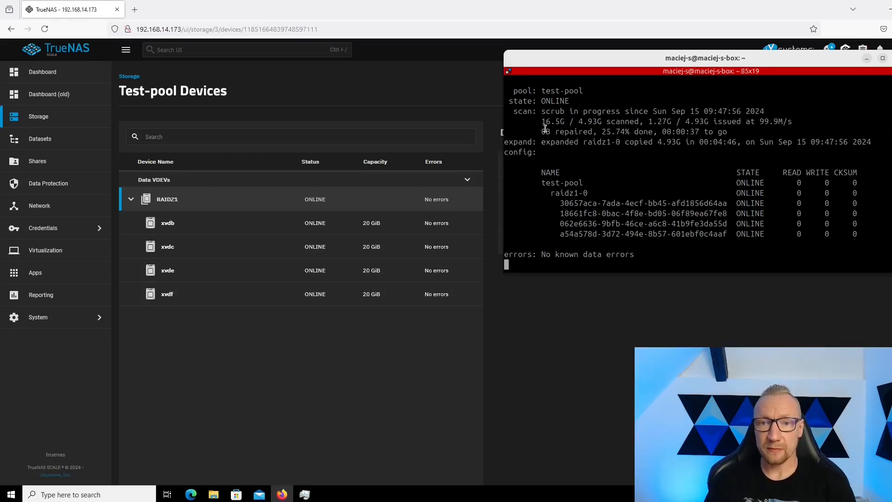
drag(561, 112, 787, 122)
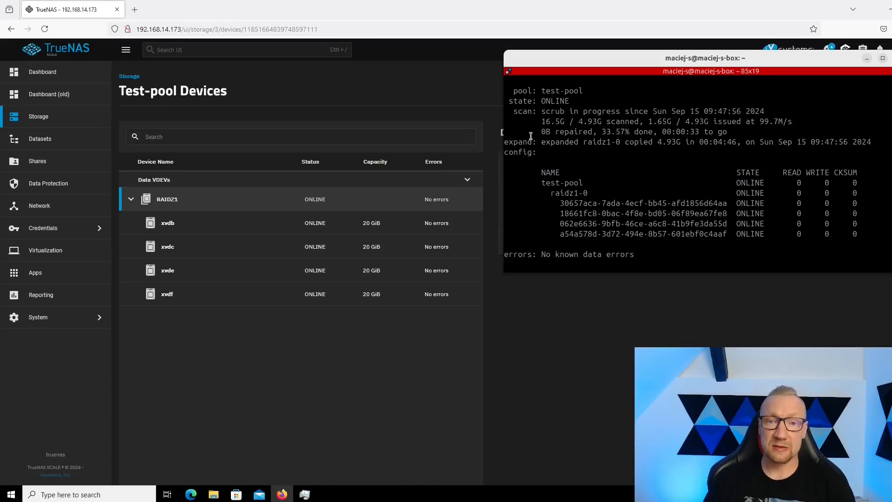
drag(539, 141, 855, 138)
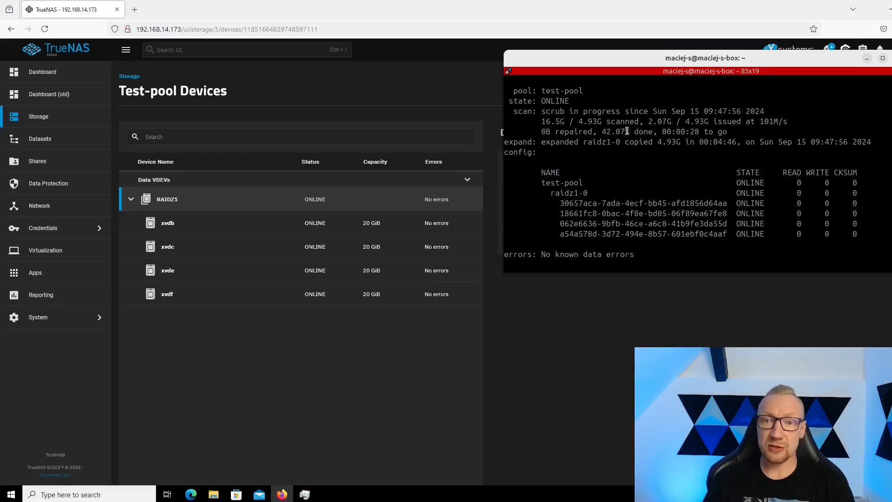
drag(542, 115, 650, 111)
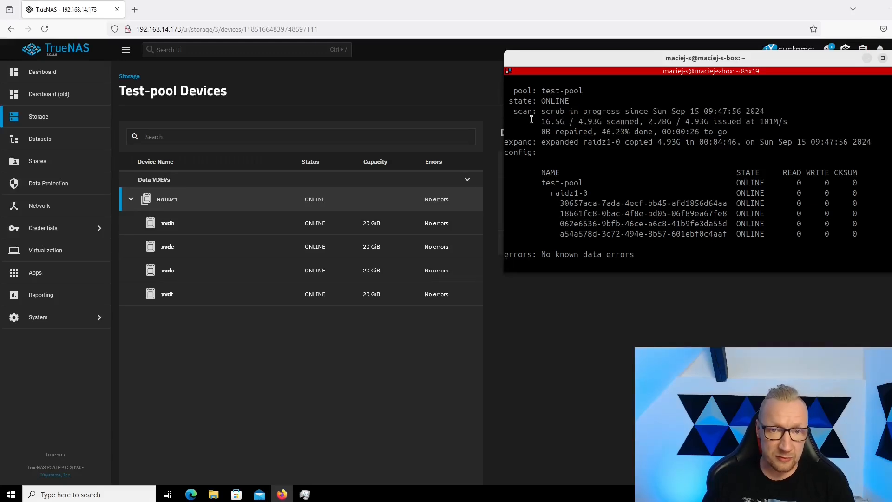
click(449, 114)
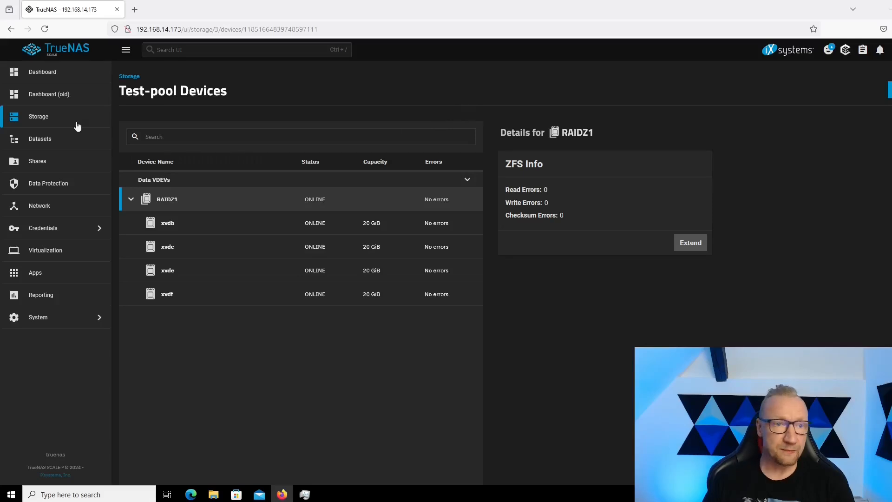
Open the storage dashboard and check test-pool's usable capacity and data vdev width after the expansion.
click(46, 119)
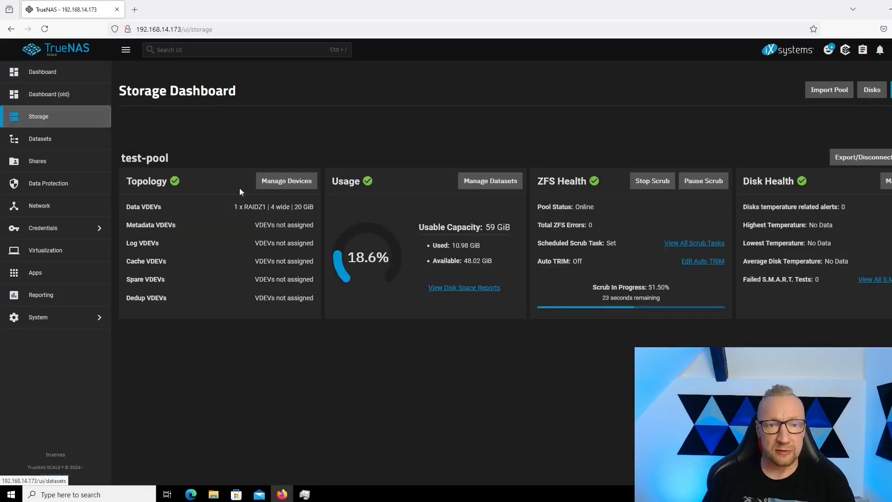
drag(485, 230, 496, 231)
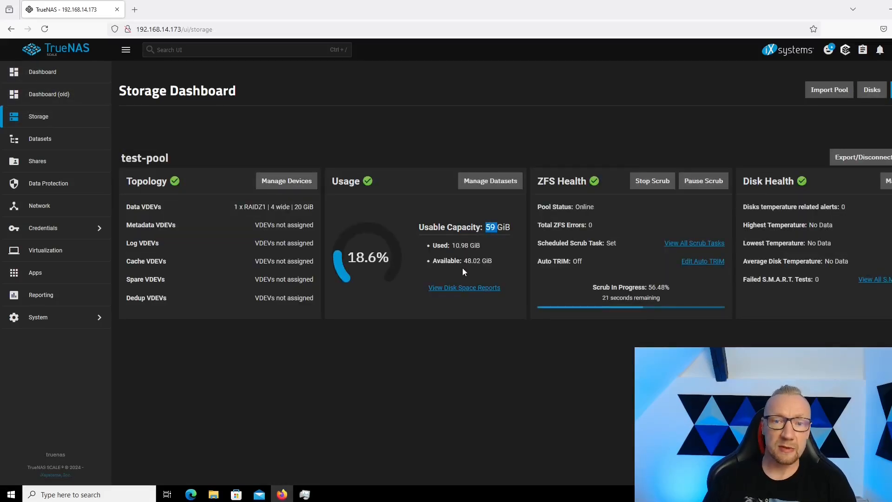
drag(274, 207, 290, 207)
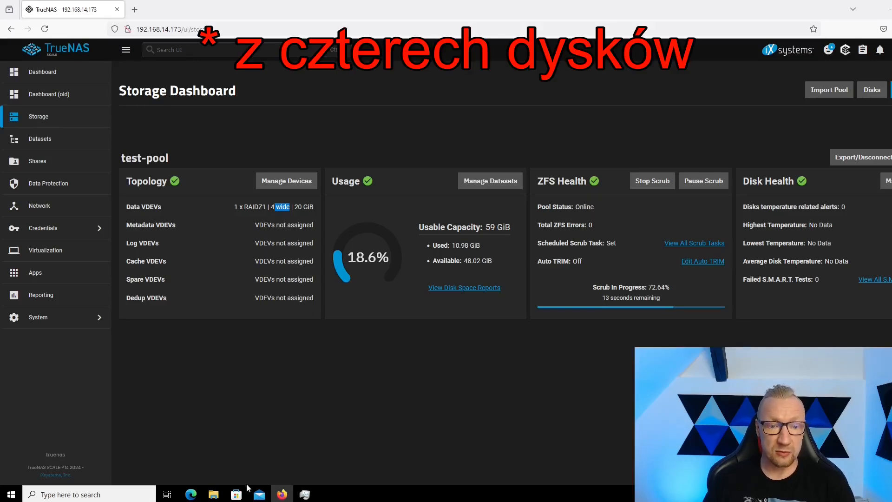
Switch to File Explorer, check the expanded capacity of the smb (Z:) network drive, and go back to TrueNAS.
mouse_move(213, 492)
click(289, 448)
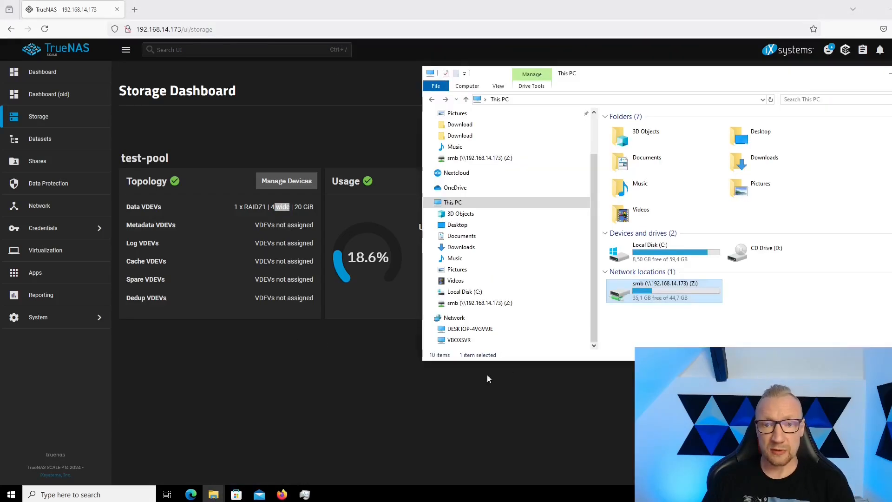
click(669, 326)
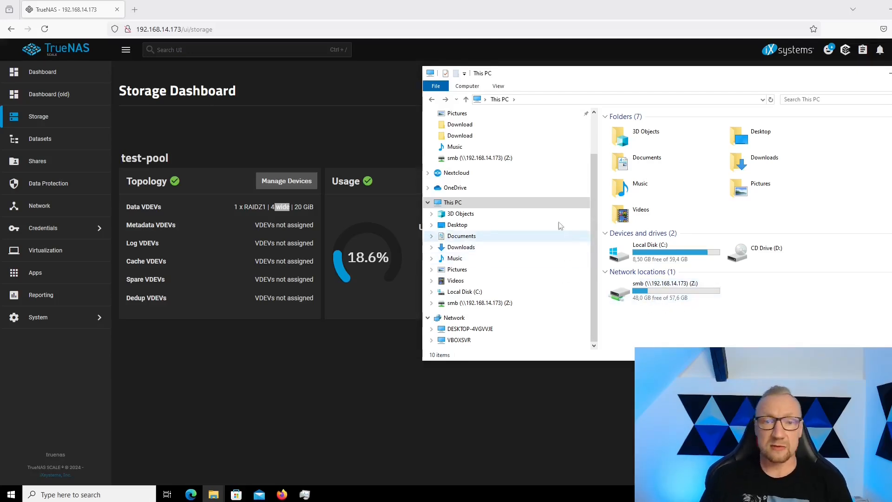
click(353, 147)
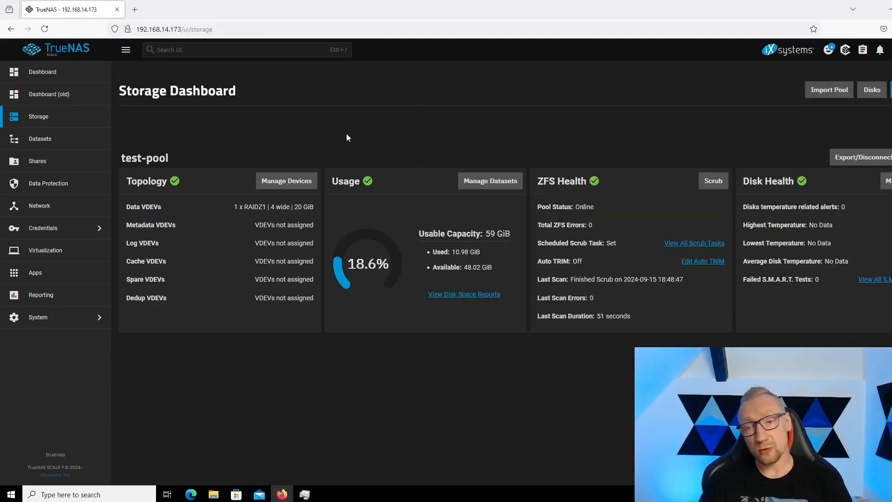
Open the CPU report and examine the CPU usage, system load average and active processes graphs over the expansion period.
click(75, 295)
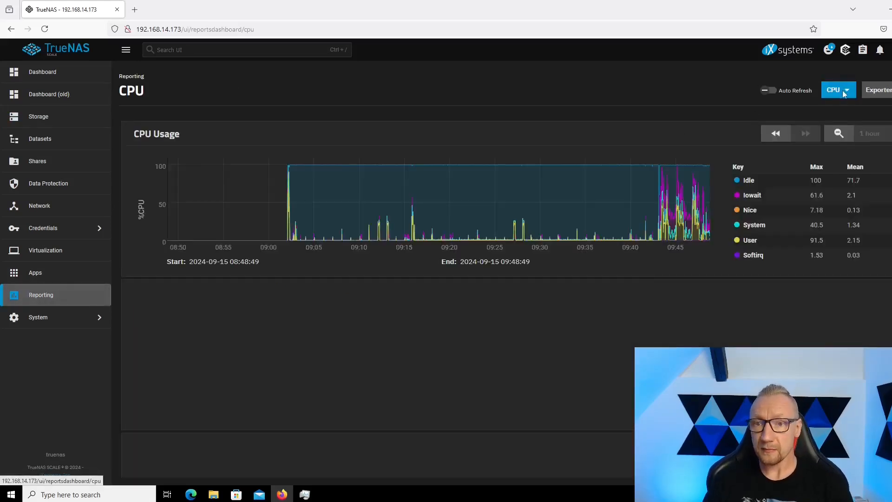
scroll(703, 232, down, 4)
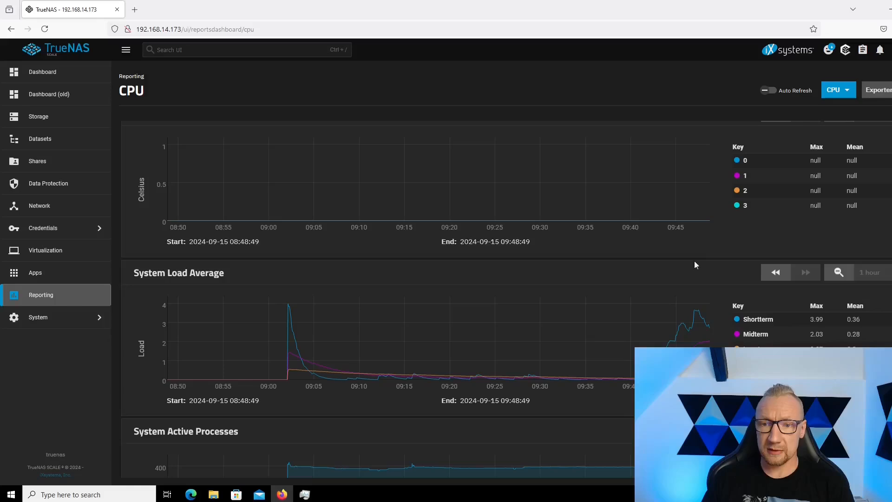
scroll(643, 315, down, 1)
scroll(643, 316, up, 1)
scroll(643, 316, down, 2)
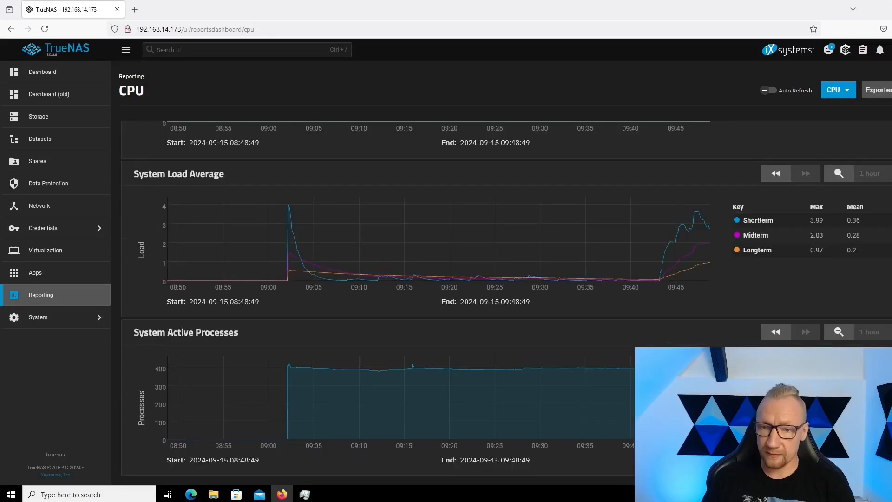
scroll(643, 316, up, 4)
scroll(506, 297, up, 2)
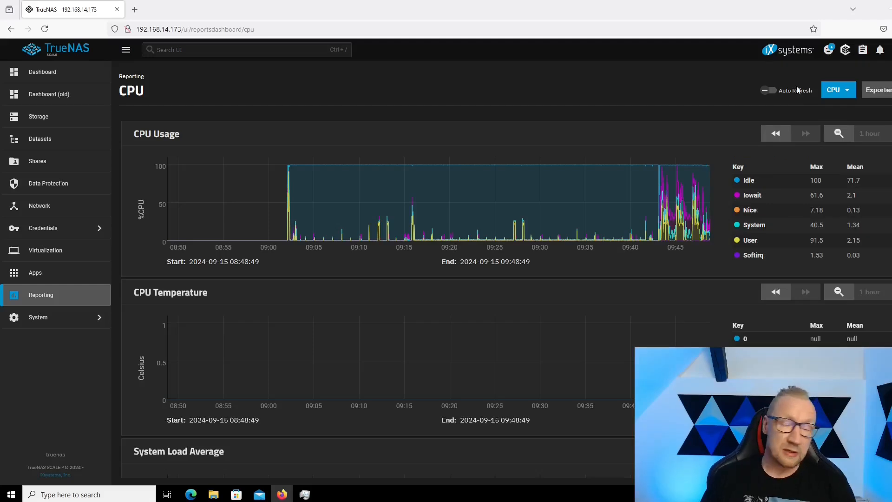
Switch the report to Disk and examine the Disk I/O graphs of xvda, xvdb, xvdc, xvde and xvdf.
click(848, 93)
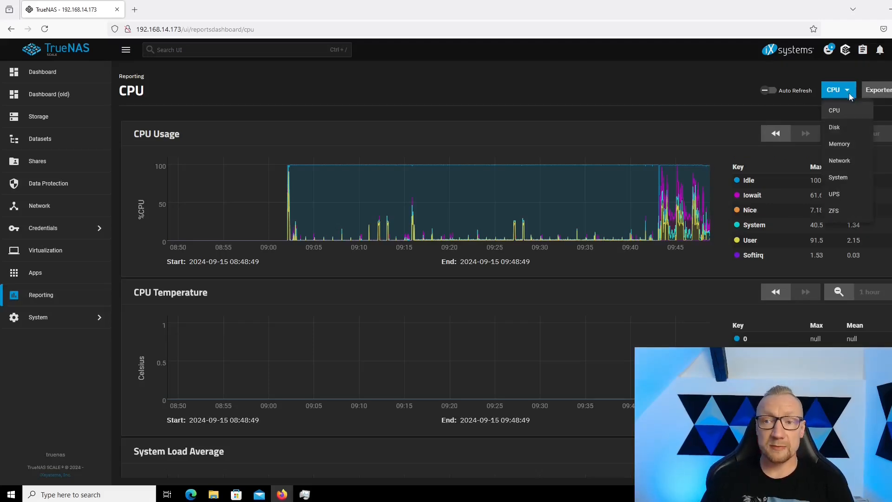
click(849, 133)
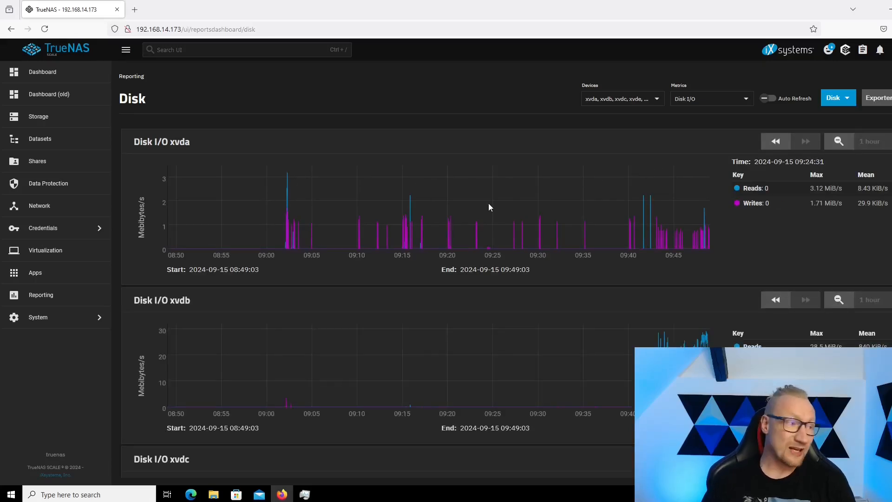
scroll(529, 208, down, 5)
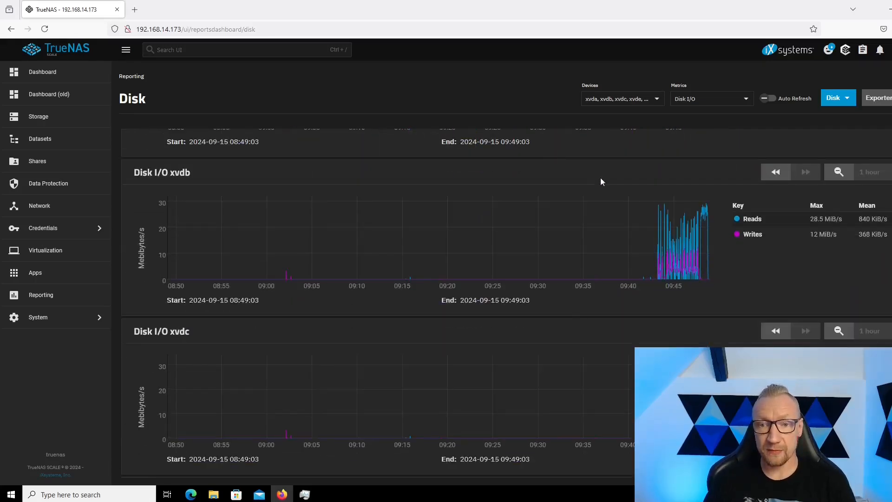
scroll(625, 167, up, 1)
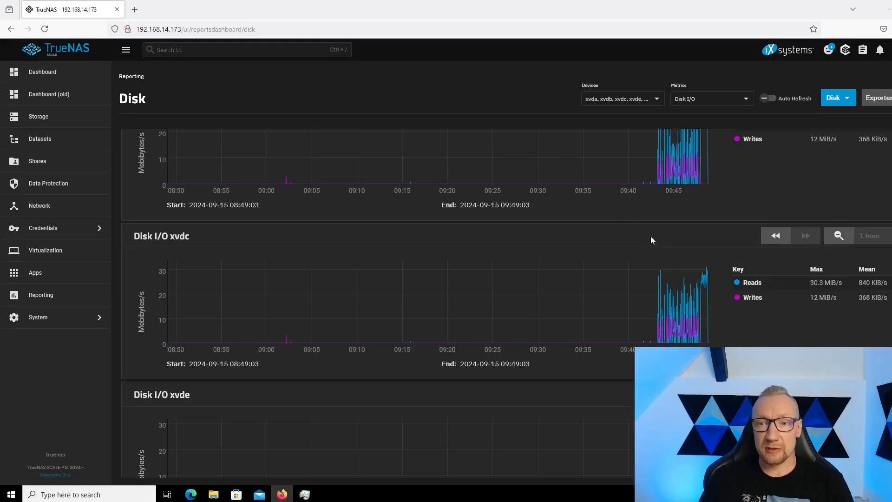
scroll(650, 240, down, 5)
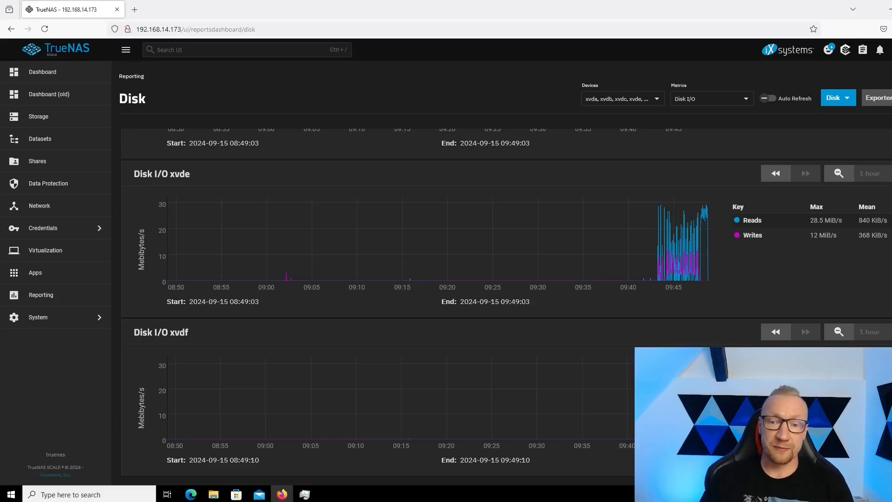
scroll(650, 292, up, 9)
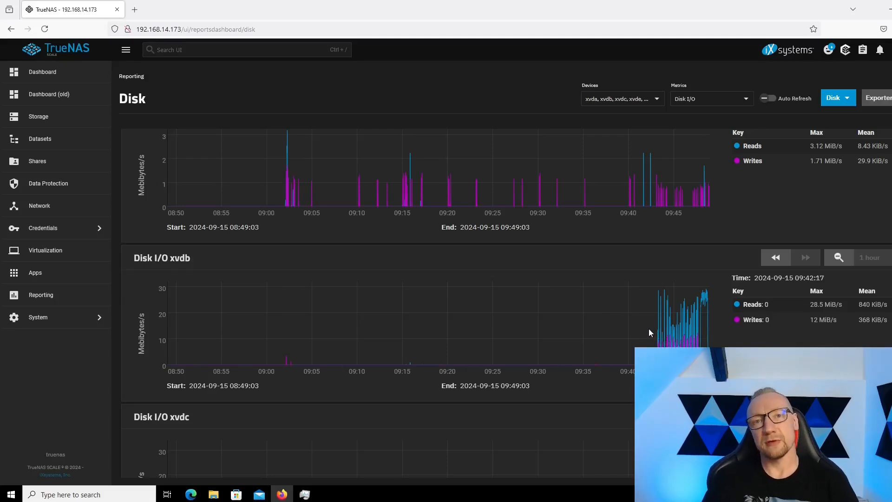
Compare the read and write activity of pool disks xvdb, xvdc and xvde during the expansion and scrub.
scroll(648, 327, down, 10)
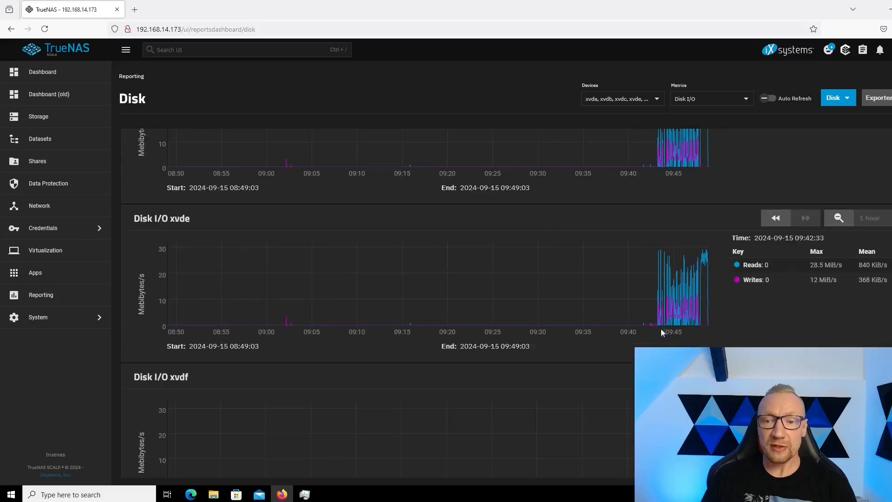
scroll(662, 330, down, 1)
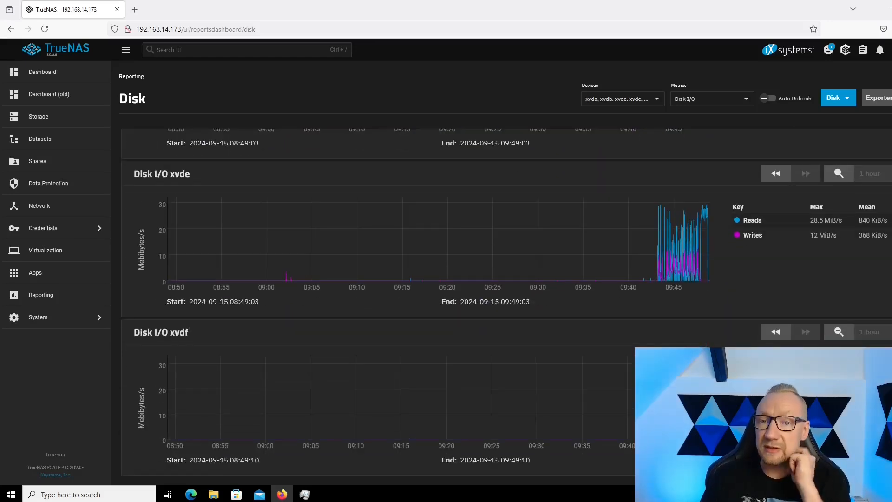
scroll(662, 331, up, 8)
scroll(662, 331, down, 4)
scroll(506, 301, down, 4)
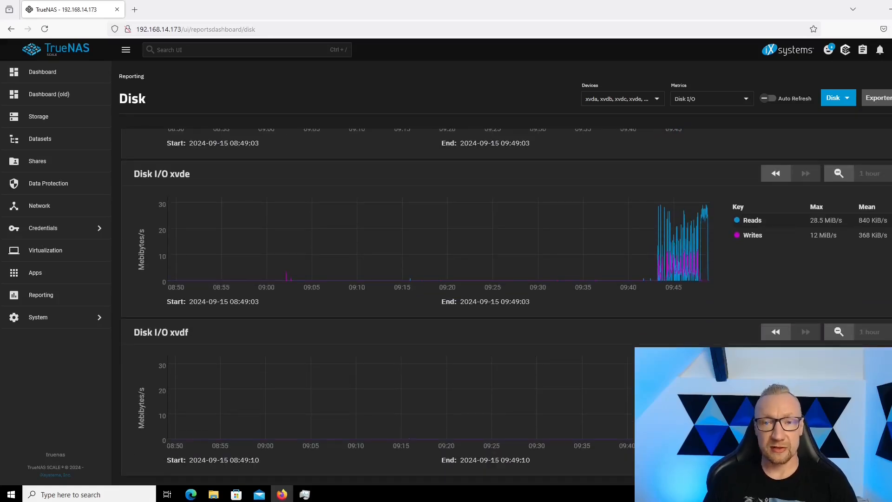
scroll(695, 241, up, 4)
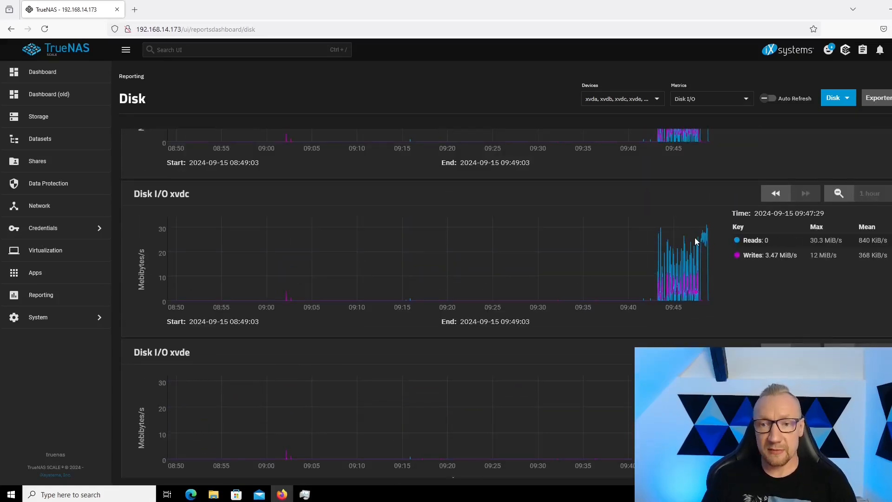
scroll(704, 249, up, 4)
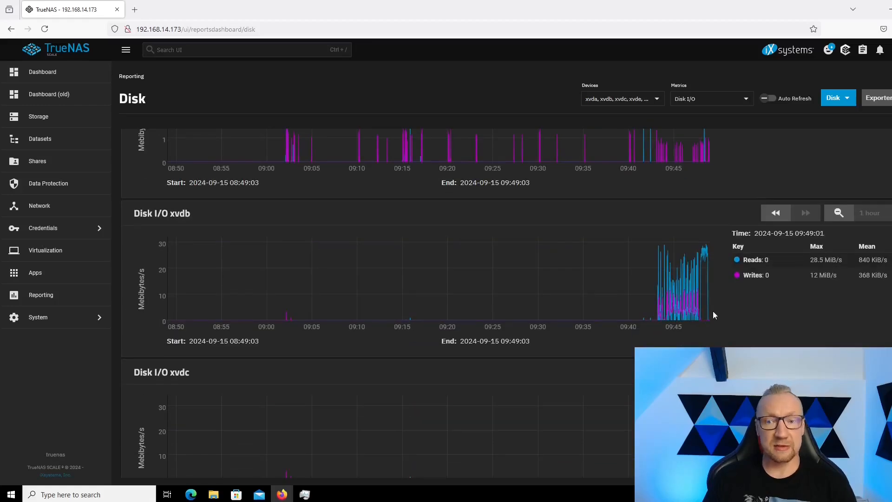
scroll(705, 318, down, 8)
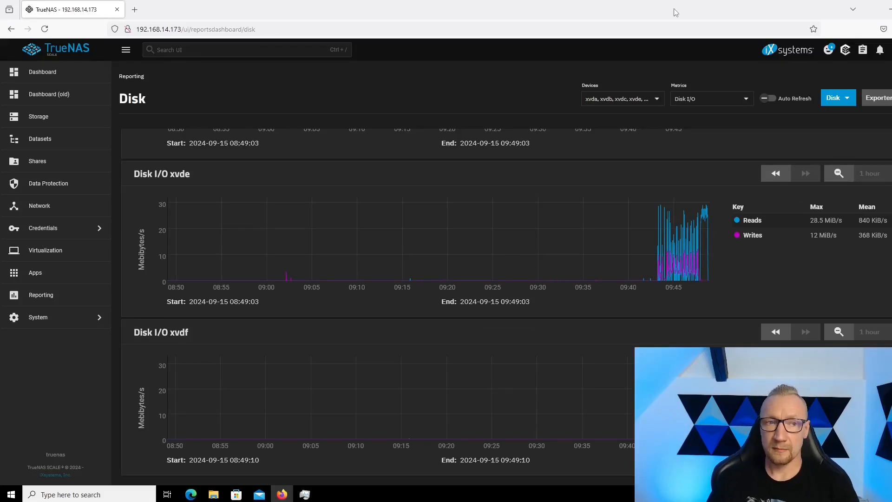
Reposition the browser window to uncover the rest of the report, and compare the reads and writes of the added disk xvdf with the other pool disks.
key(alt+Tab)
drag(674, 10, 329, 20)
drag(605, 277, 632, 491)
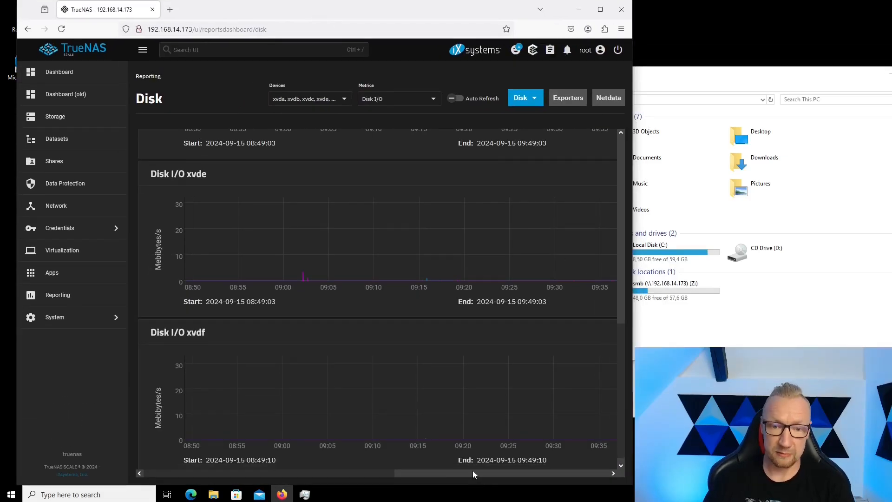
drag(473, 471, 568, 475)
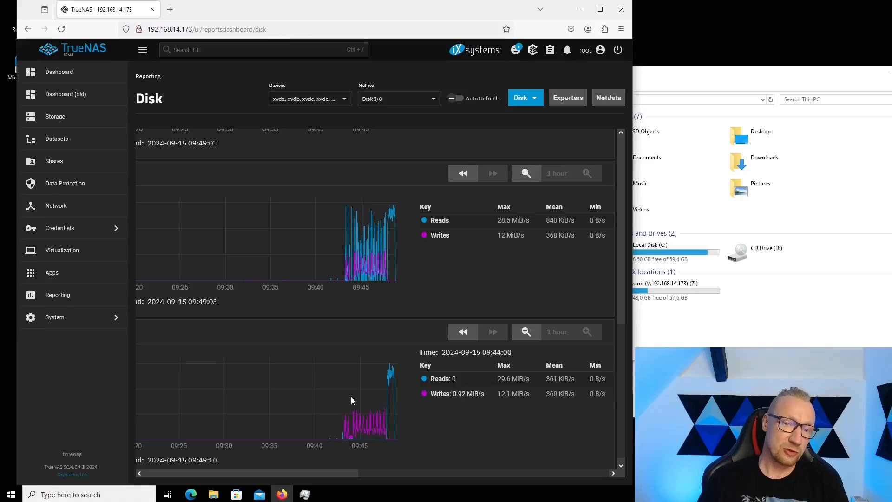
scroll(351, 400, up, 2)
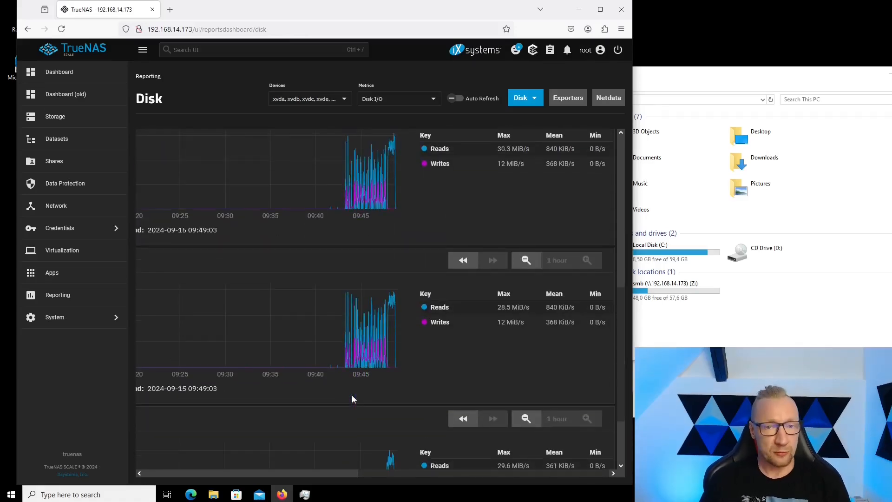
scroll(352, 395, down, 2)
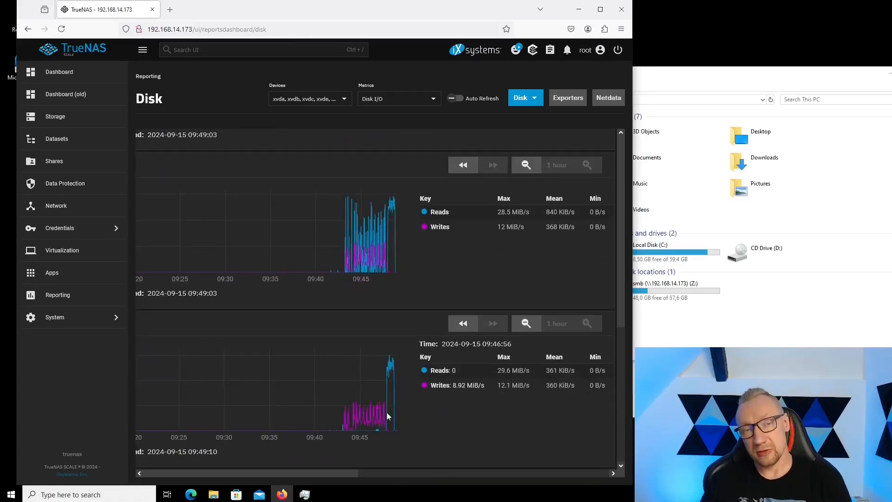